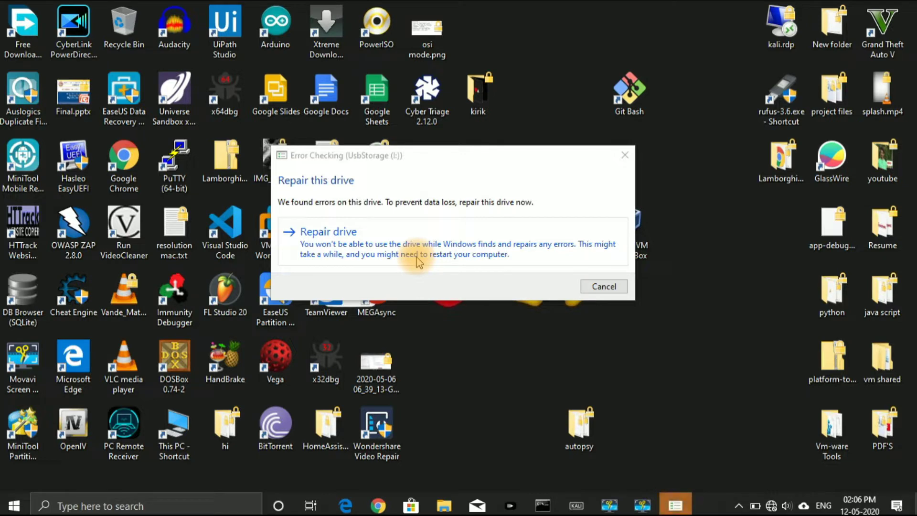
- Repair the UsbStorage (I:) drive immediately, dismiss the error-checking result and close the drive's window
click(417, 258)
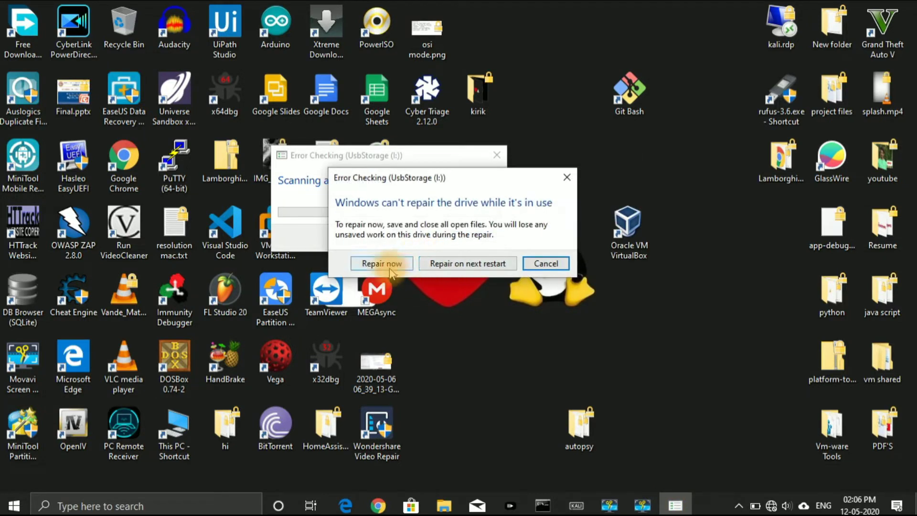
click(402, 266)
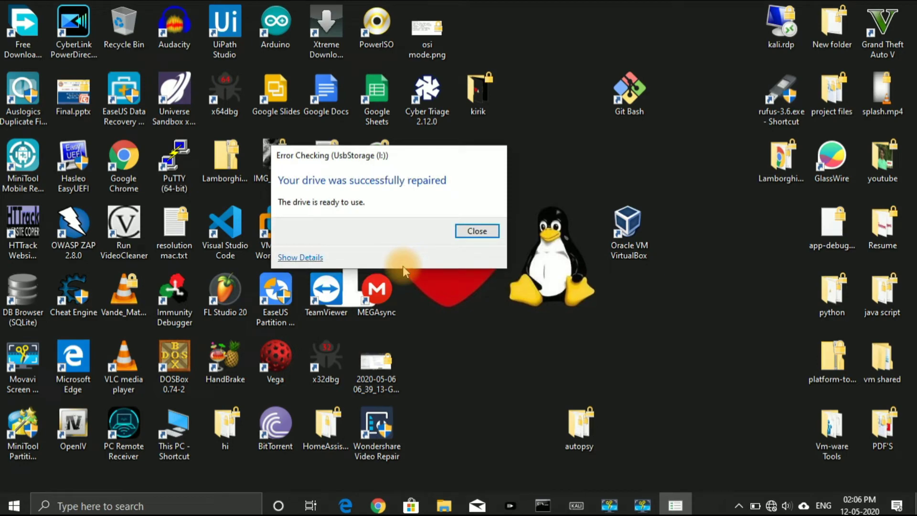
click(472, 231)
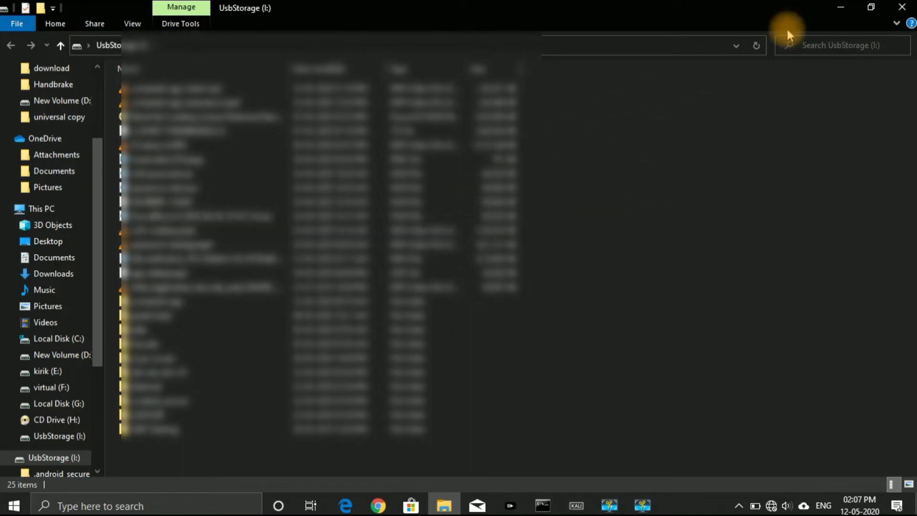
click(901, 7)
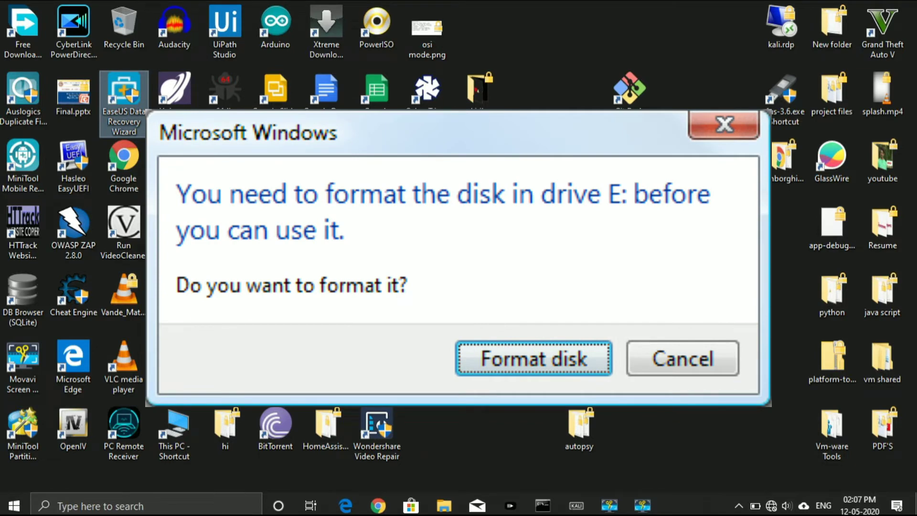
click(533, 358)
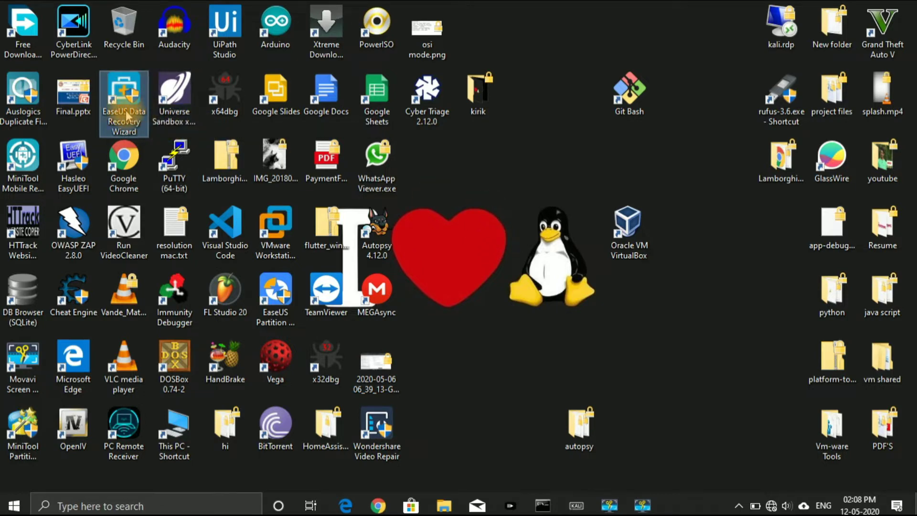
- Move the EaseUS Data Recovery Wizard shortcut to an empty spot on the desktop and launch the program
drag(127, 115, 499, 195)
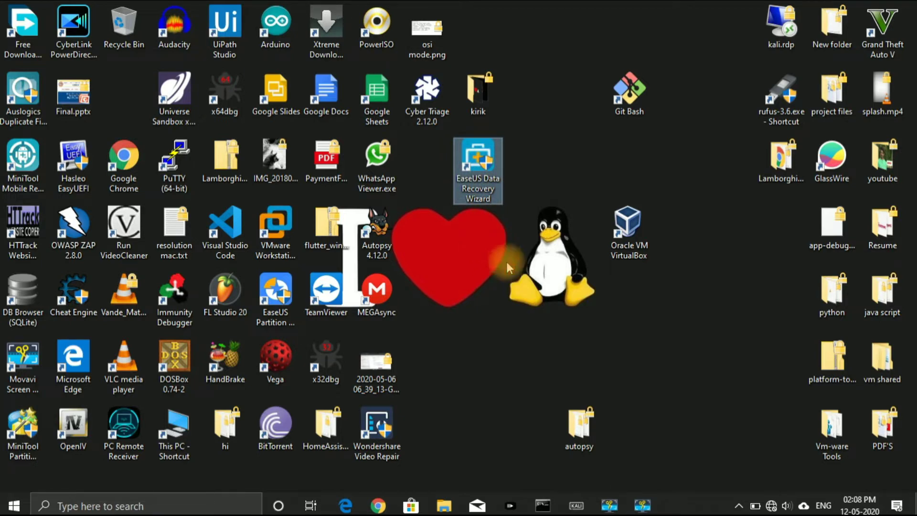
click(504, 329)
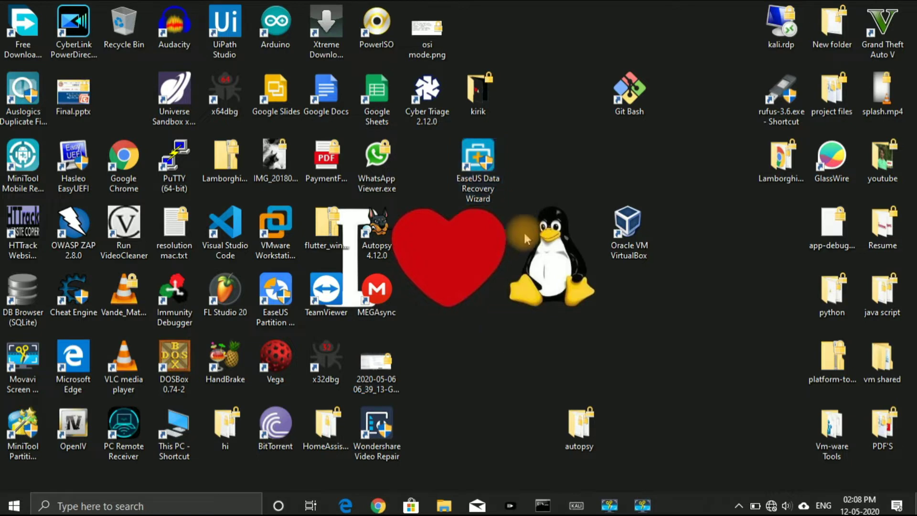
double_click(478, 193)
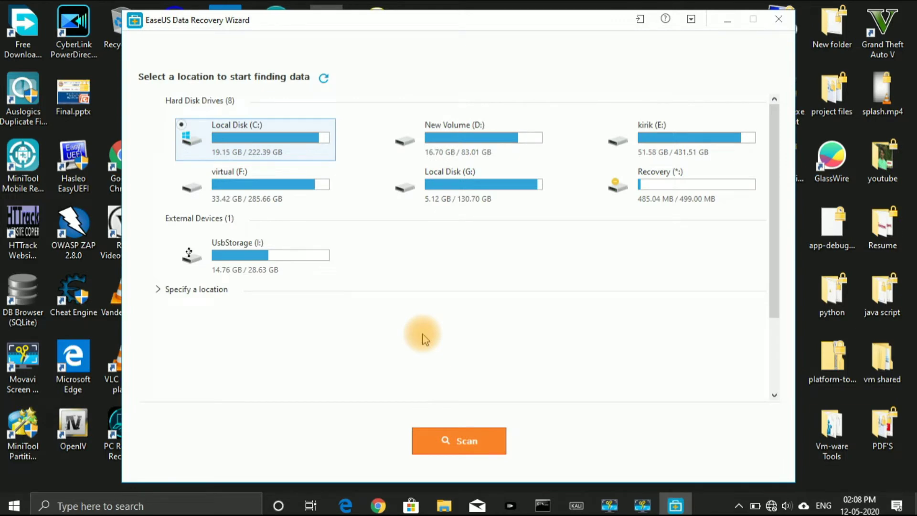
- Scan the external device UsbStorage (I:) for lost data and pause the deep scan
click(240, 274)
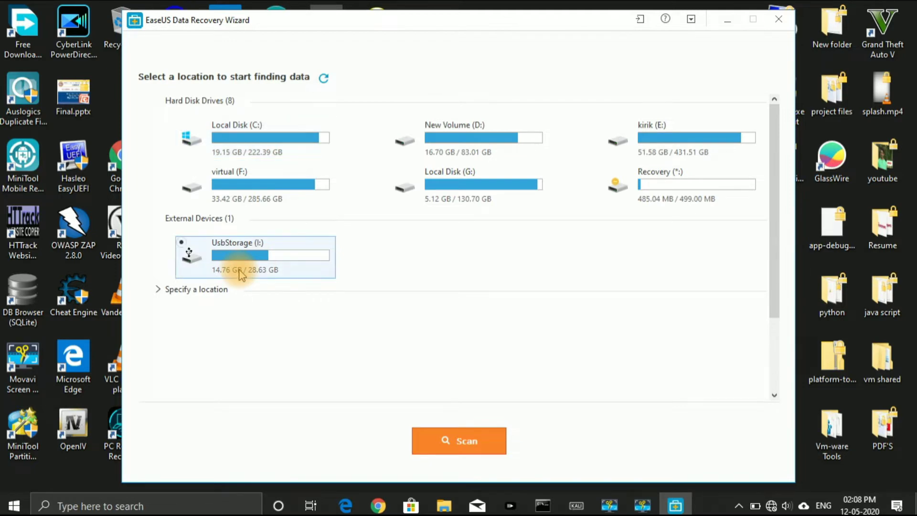
click(448, 442)
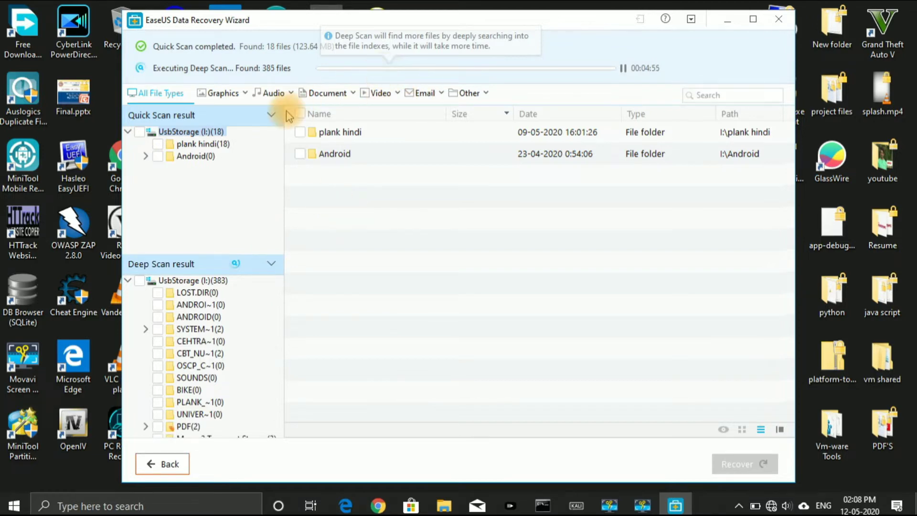
click(624, 68)
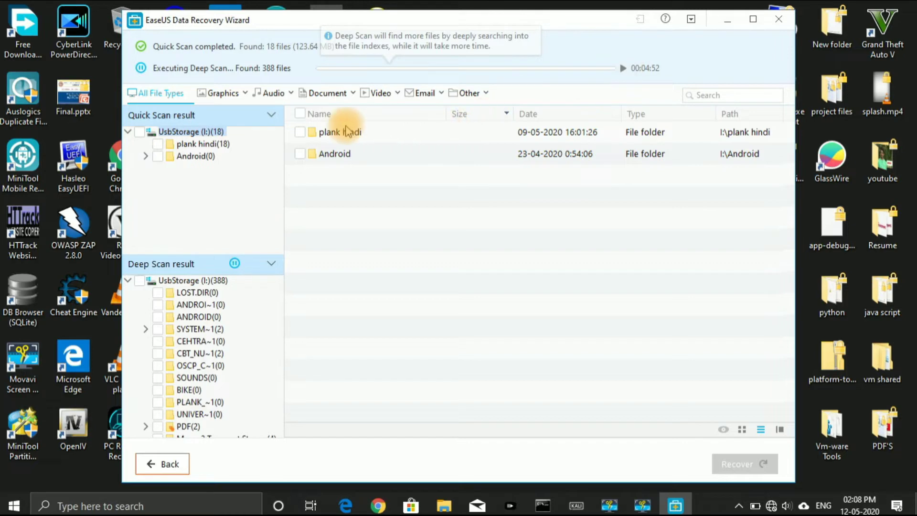
- Recover the plank hindi and Android folders from the quick scan result into the preselected user profile folder
click(300, 132)
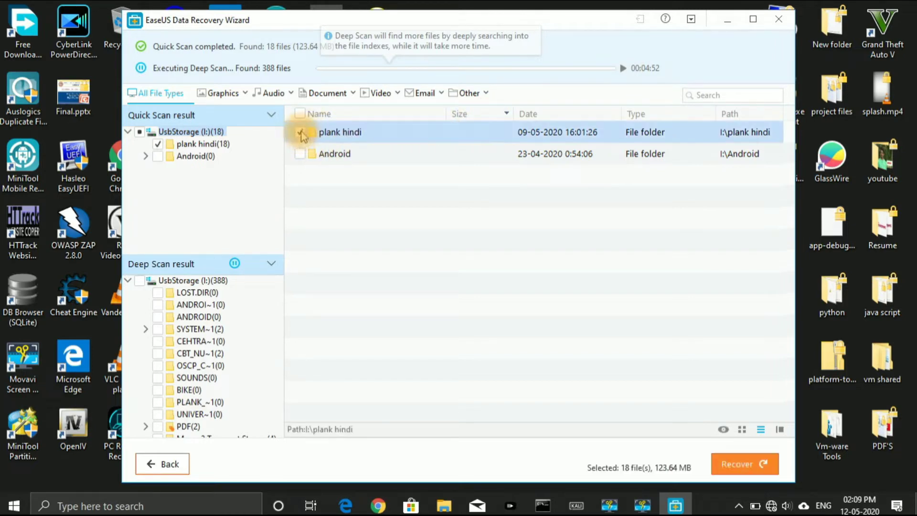
click(300, 154)
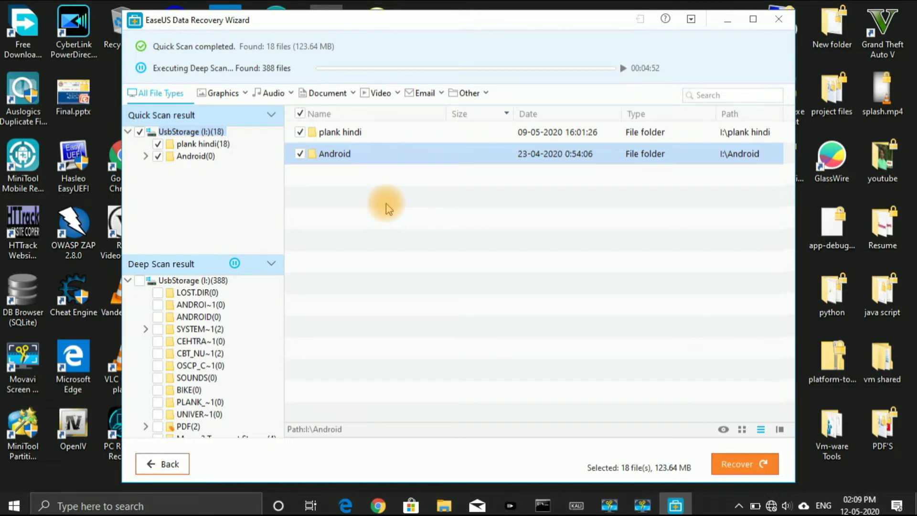
click(746, 463)
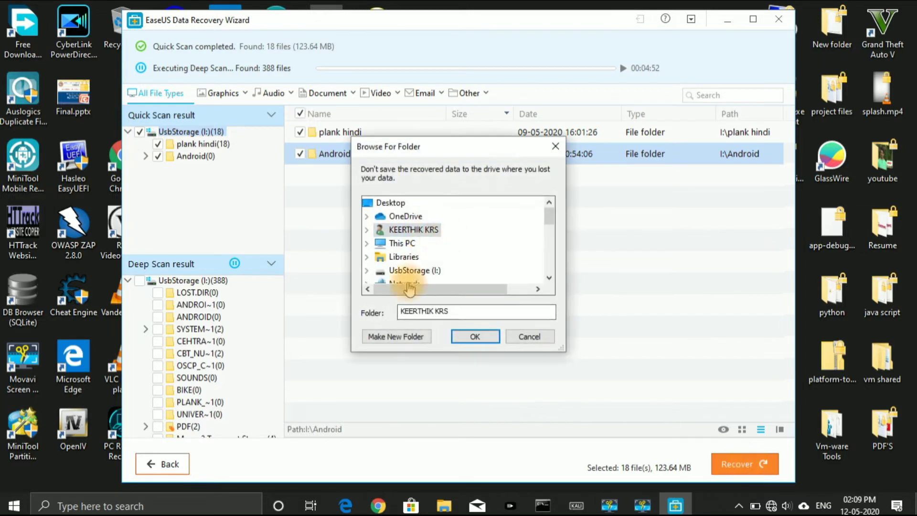
click(475, 337)
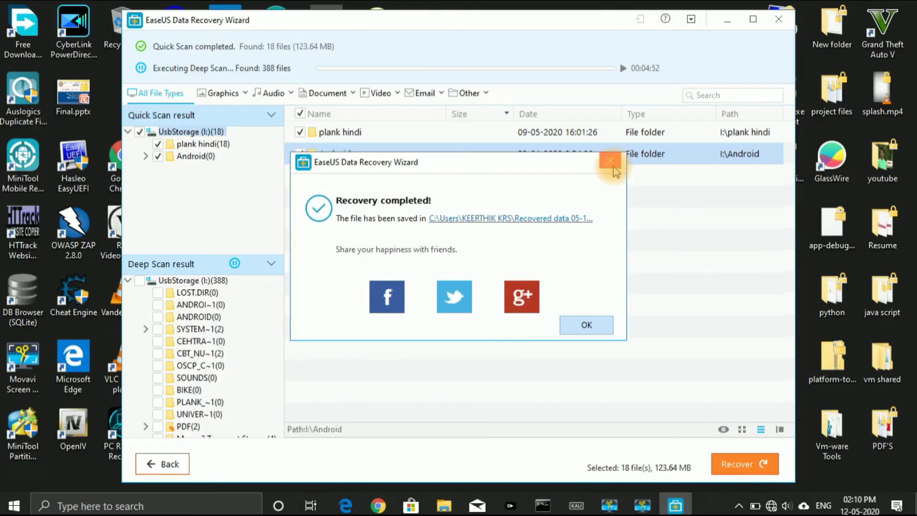
- Dismiss the recovery message and exit the recovery wizard, abandoning the paused scan
click(609, 159)
click(777, 25)
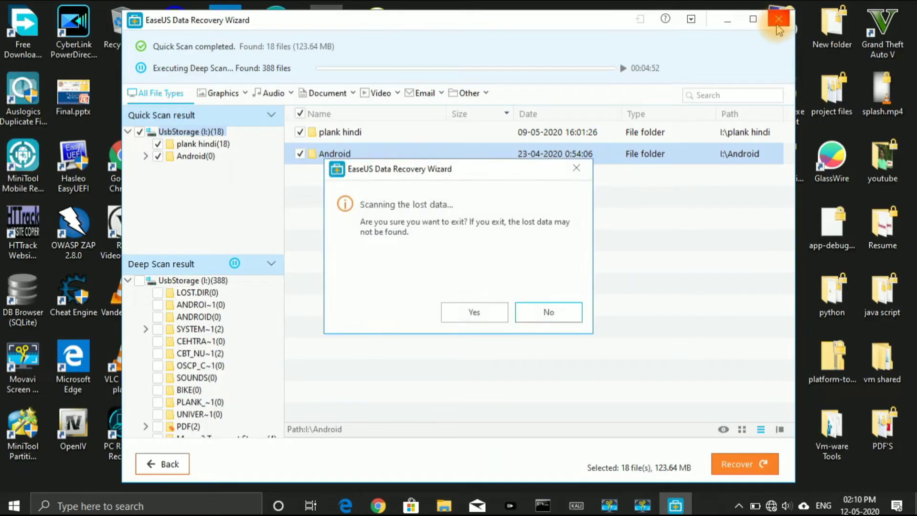
click(479, 315)
- Switch to File Explorer, view the format options for USB Drive (I:) under This PC, and close them without formatting
key(ctrl+super+Right)
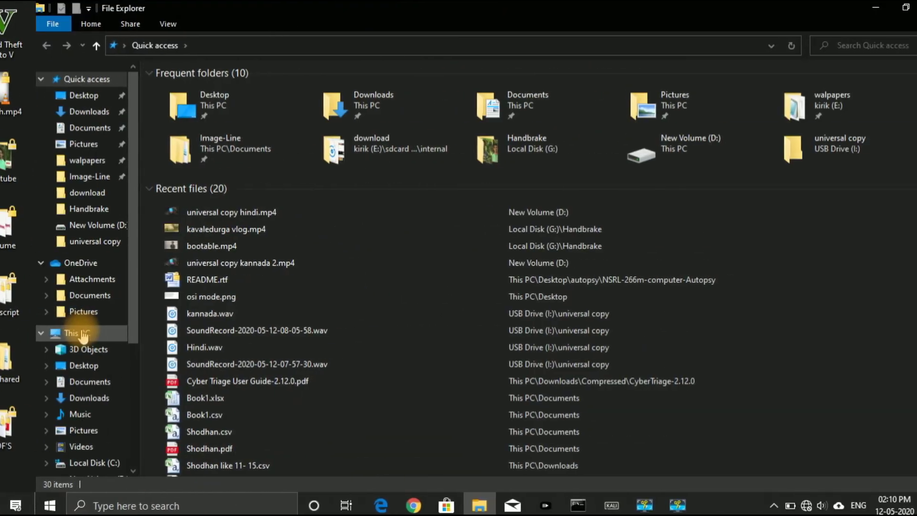
click(46, 333)
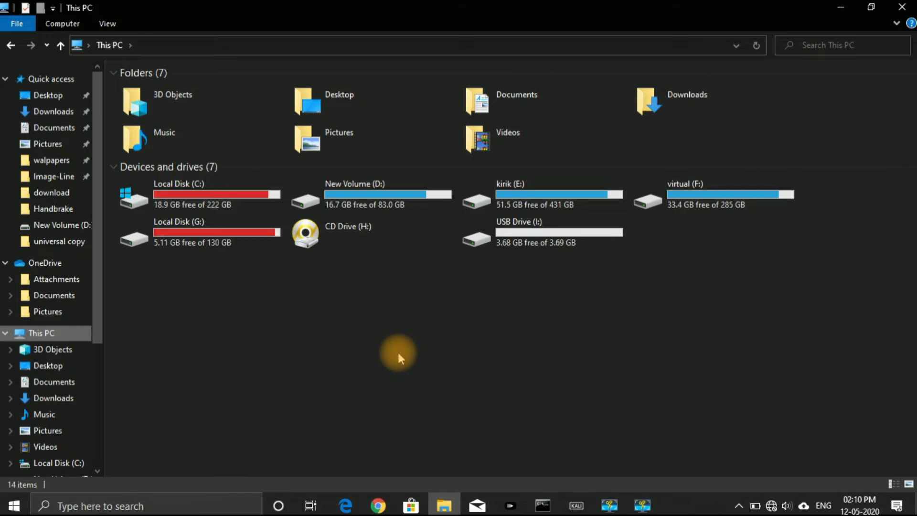
click(519, 233)
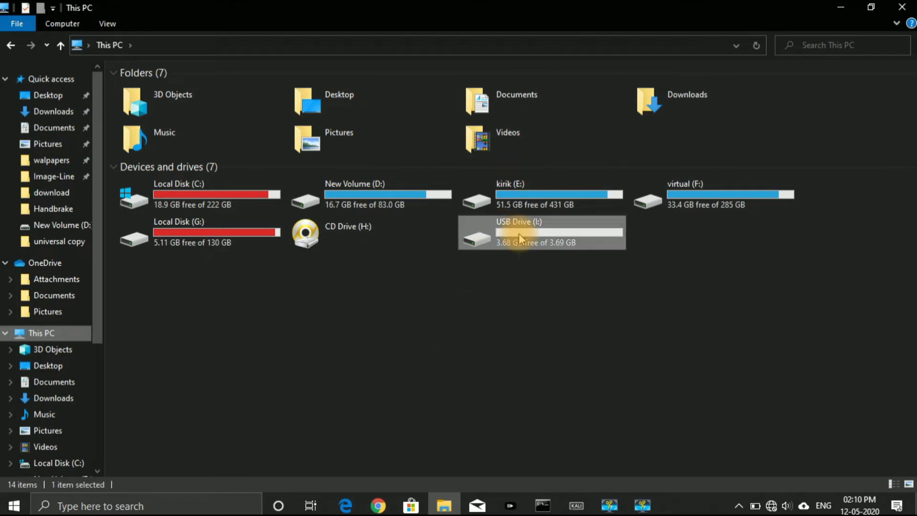
right_click(518, 234)
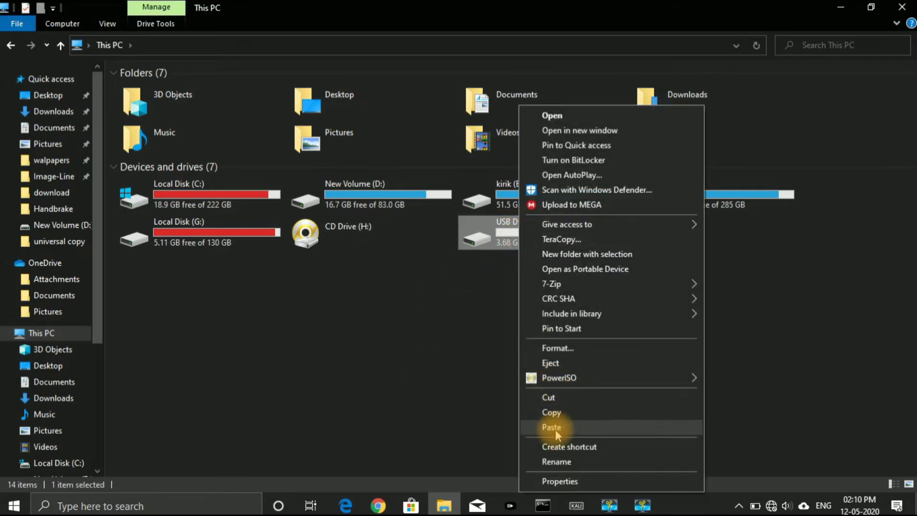
click(592, 346)
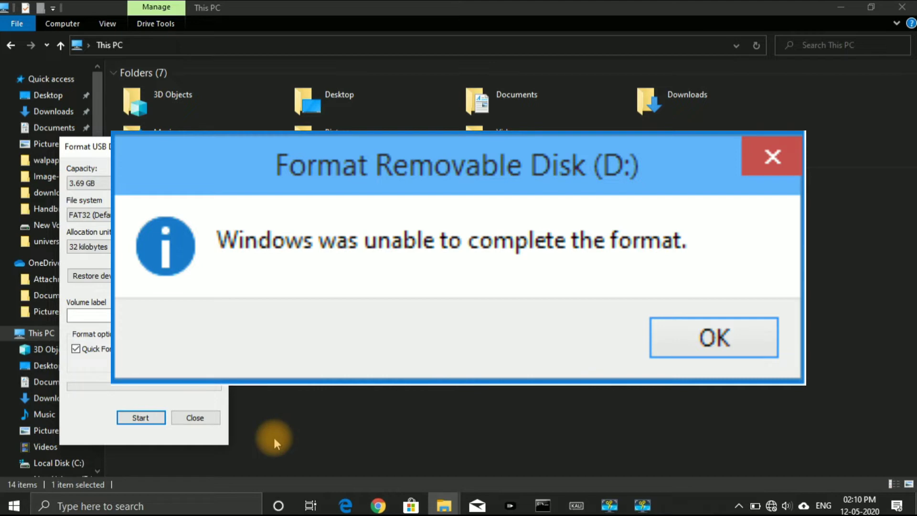
click(214, 416)
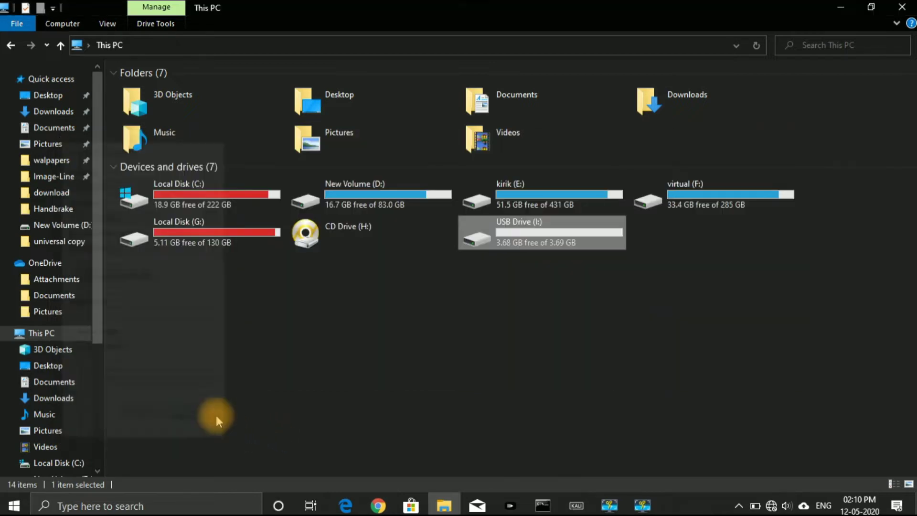
- Search Windows for cmd, open Command Prompt and start the diskpart utility
click(155, 501)
text(cmd)
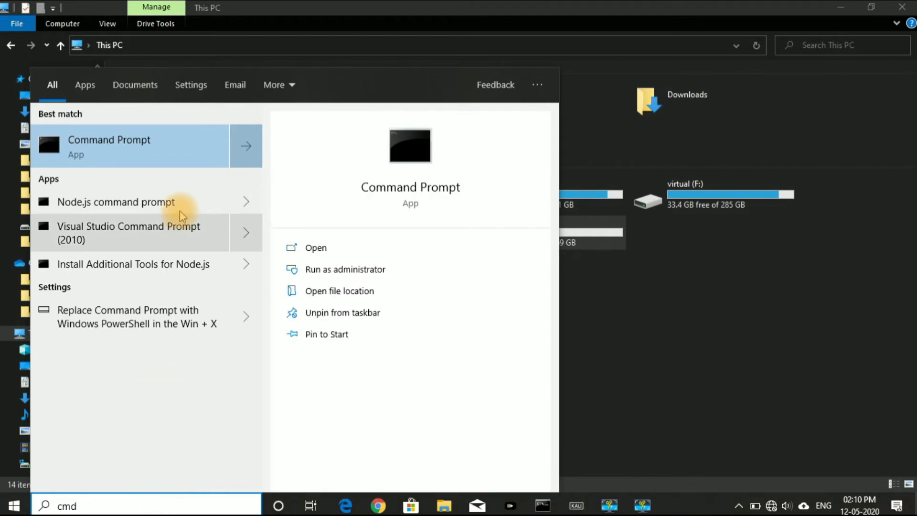
click(194, 145)
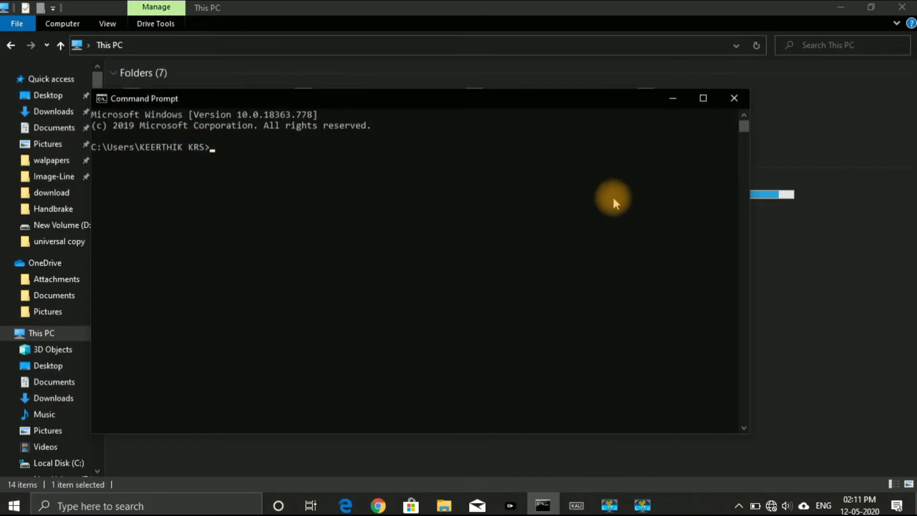
text(di)
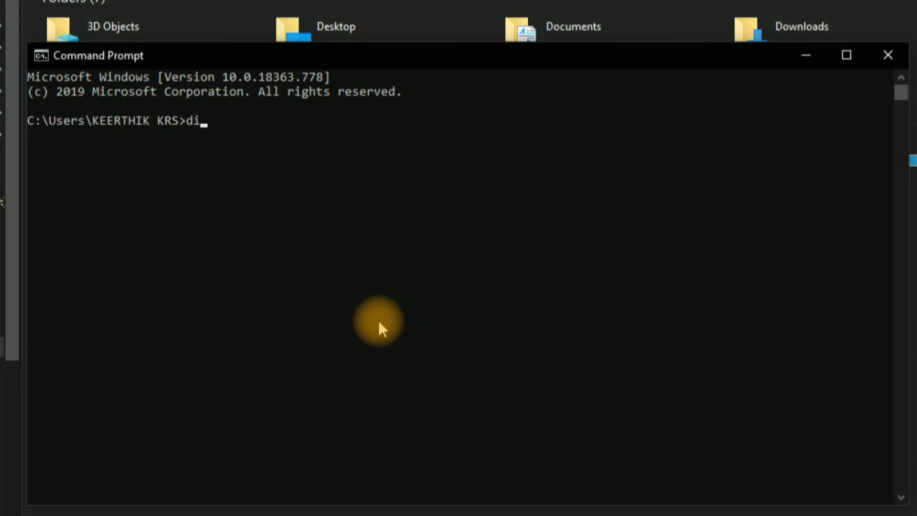
text(skpart)
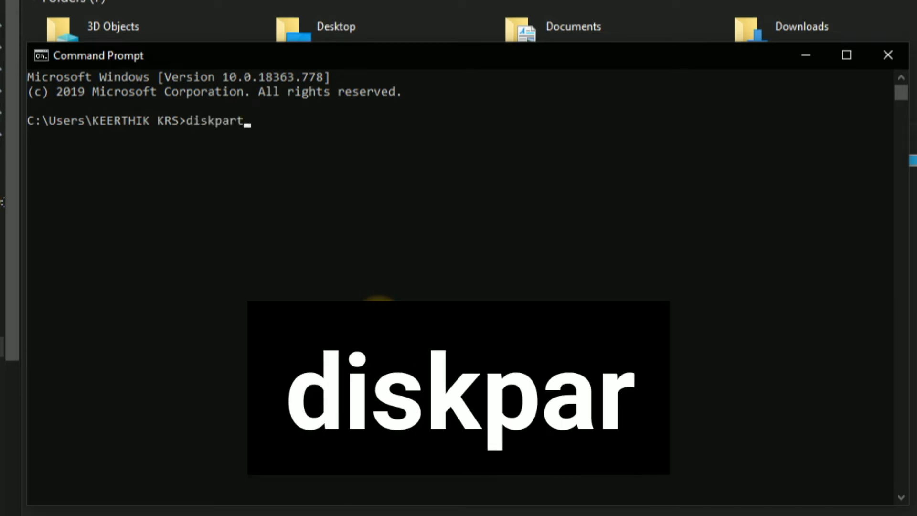
key(Return)
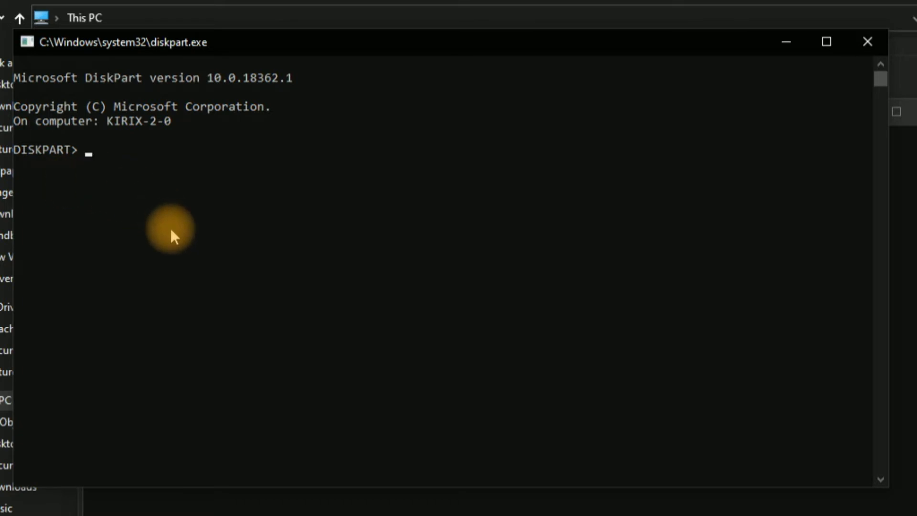
- List the computer's disks in DiskPart and select disk 2
text(list disk)
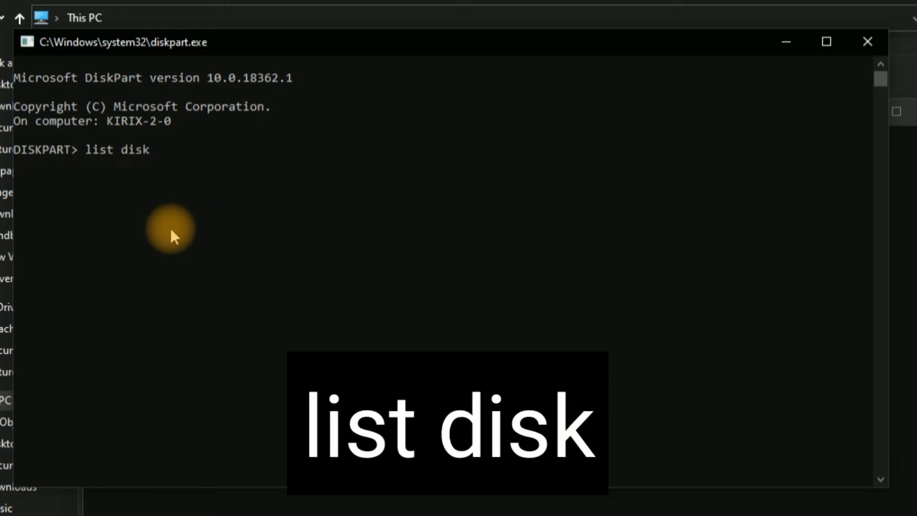
key(Return)
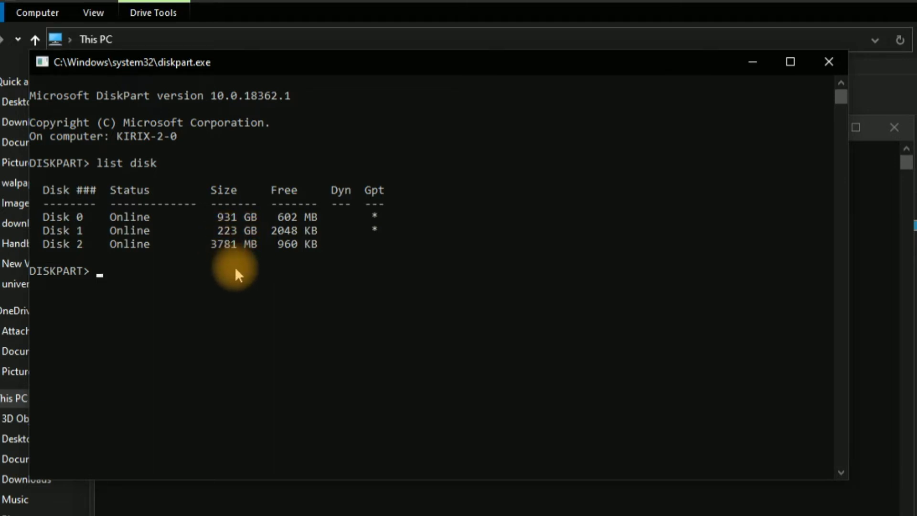
text(select disk)
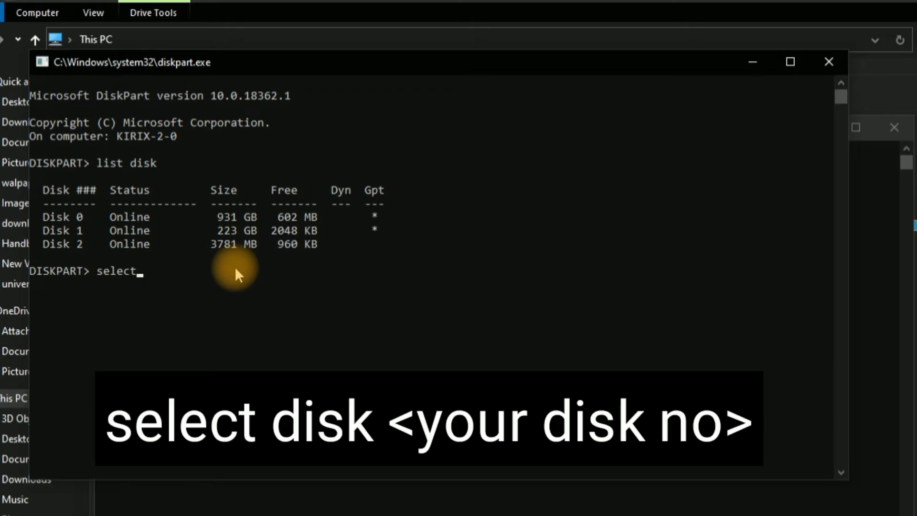
text(2)
key(Return)
- List the disks again to check the selection and clean the selected disk 2
text(list dis)
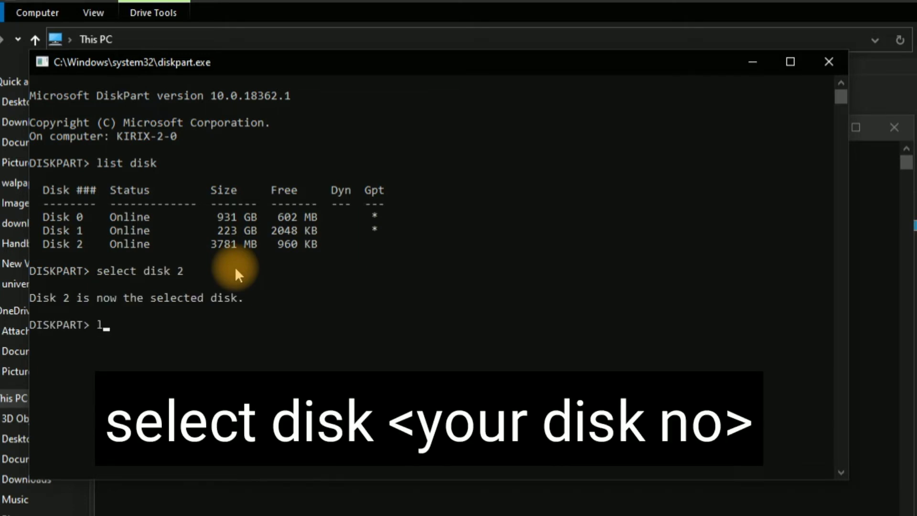
text(k)
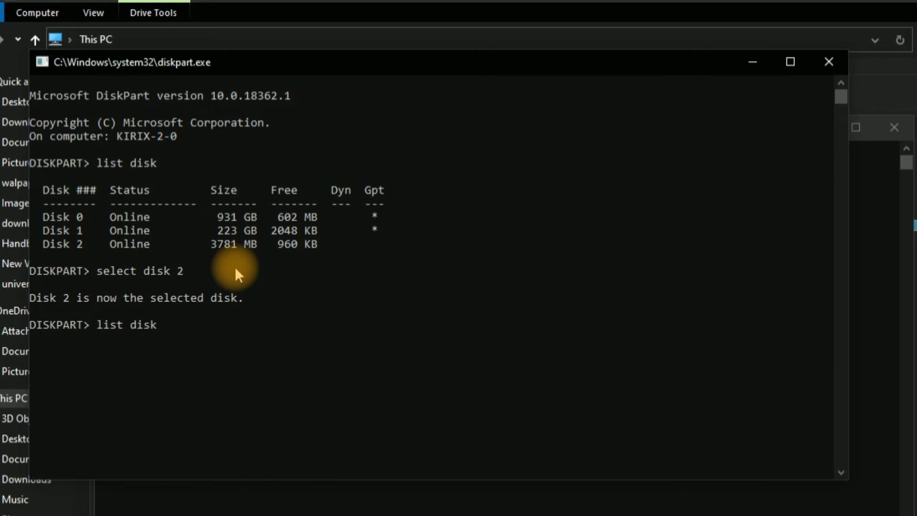
key(Return)
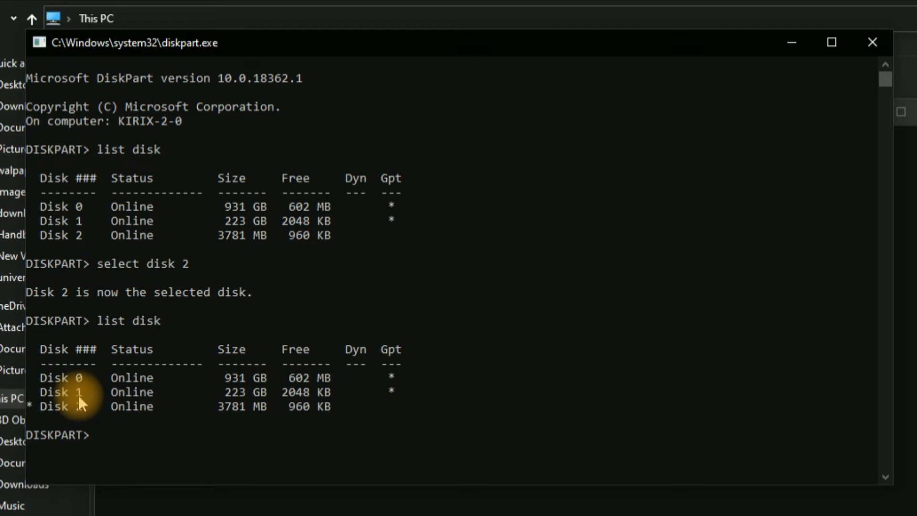
text(clean)
key(Return)
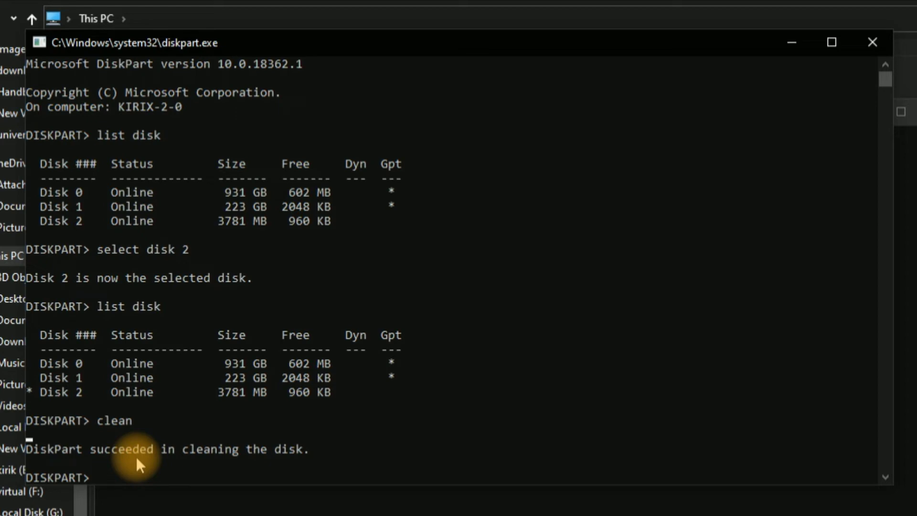
- Create a primary partition on the cleaned disk 2 in DiskPart
text(crea)
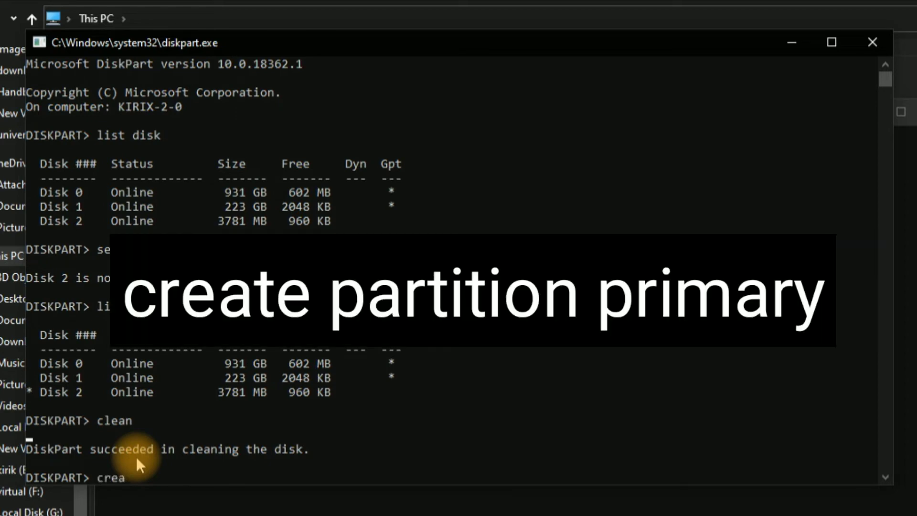
text(te partition p)
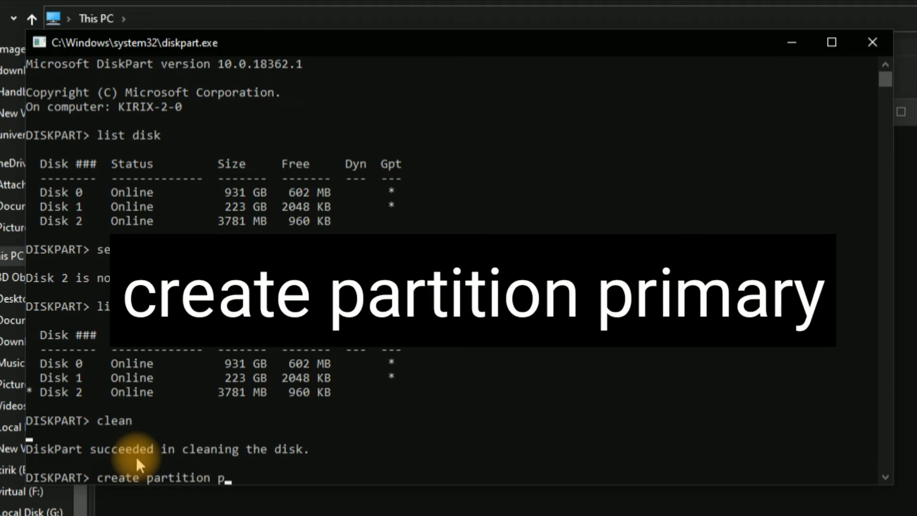
text(rimary)
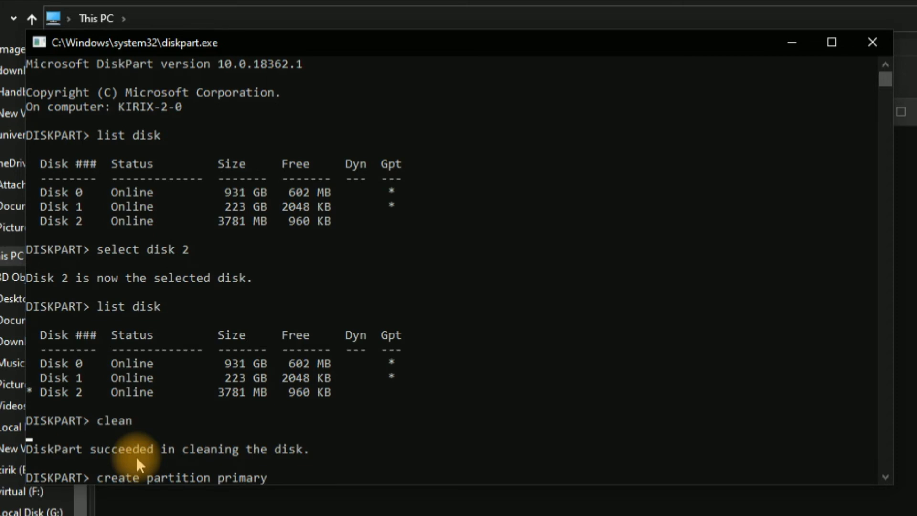
key(Return)
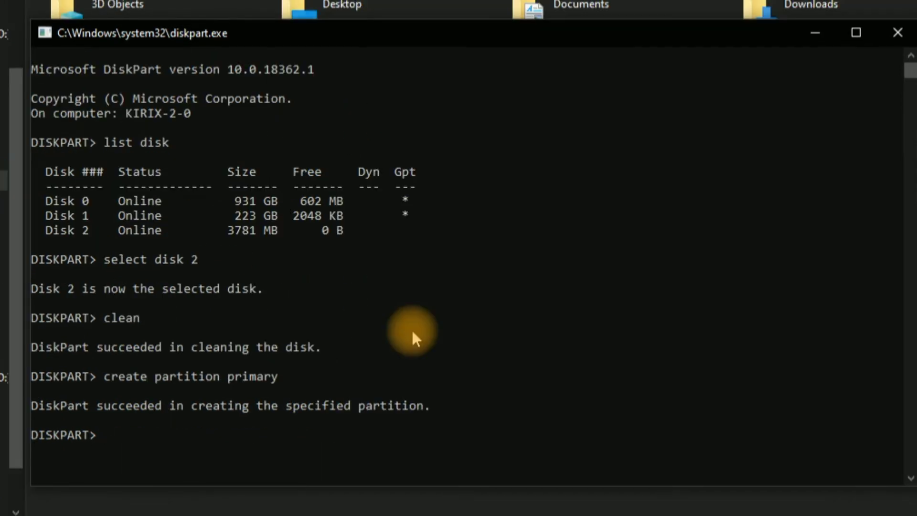
- Quick-format the new partition as FAT32 with the label "kirik tech" in DiskPart
text(format fs=)
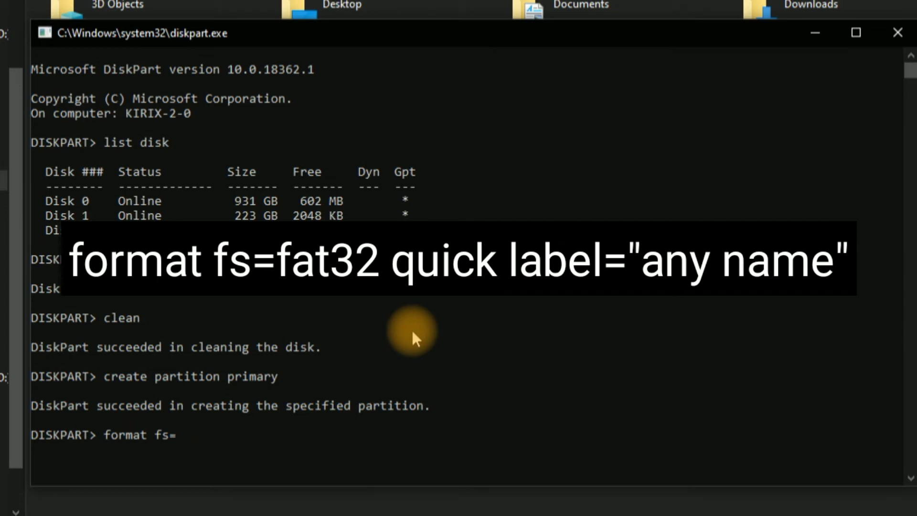
text(fat32 quc)
key(BackSpace)
text(ick)
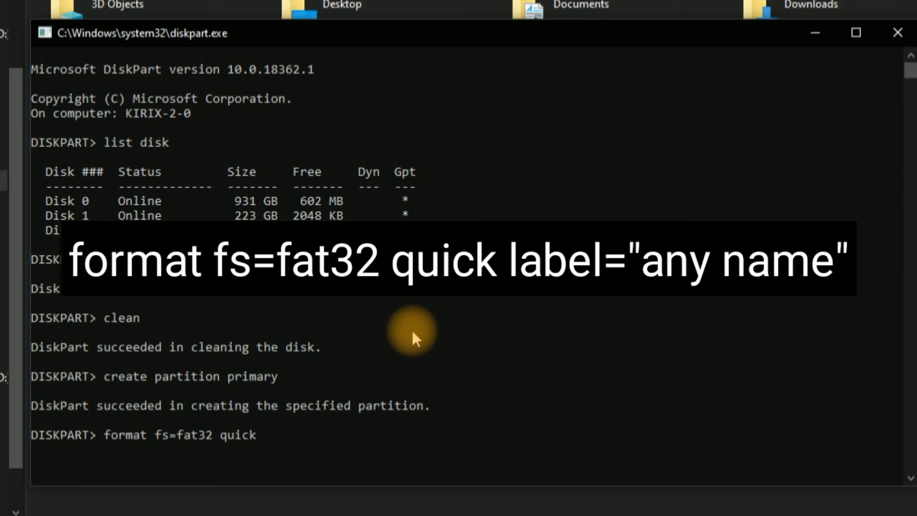
text( label="ki)
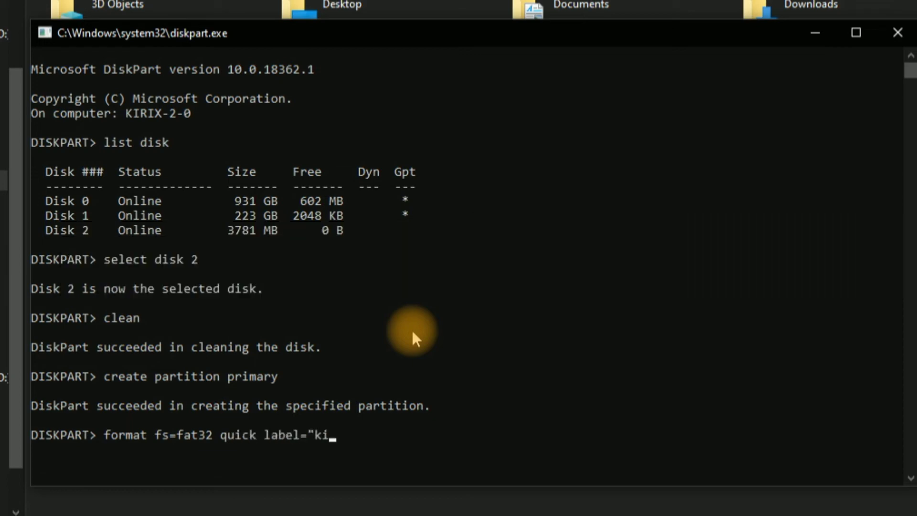
text(rik tech")
key(Return)
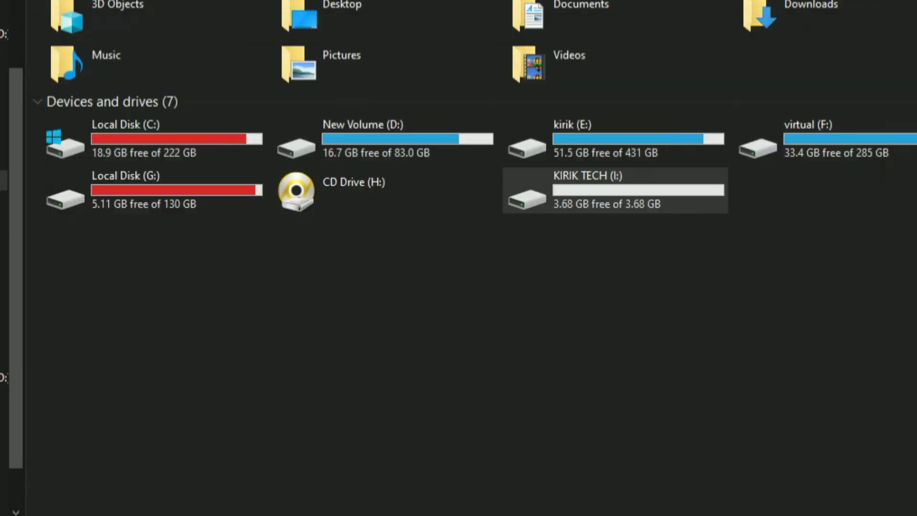
- Switch to File Explorer's This PC view and safely eject the USB Mass Storage Device KIRIK TECH (I:) through Windows
click(688, 304)
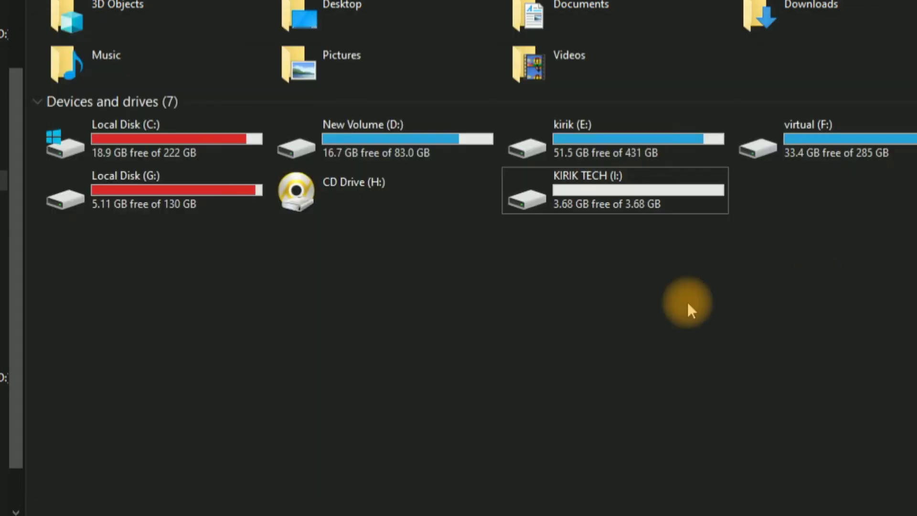
mouse_move(620, 203)
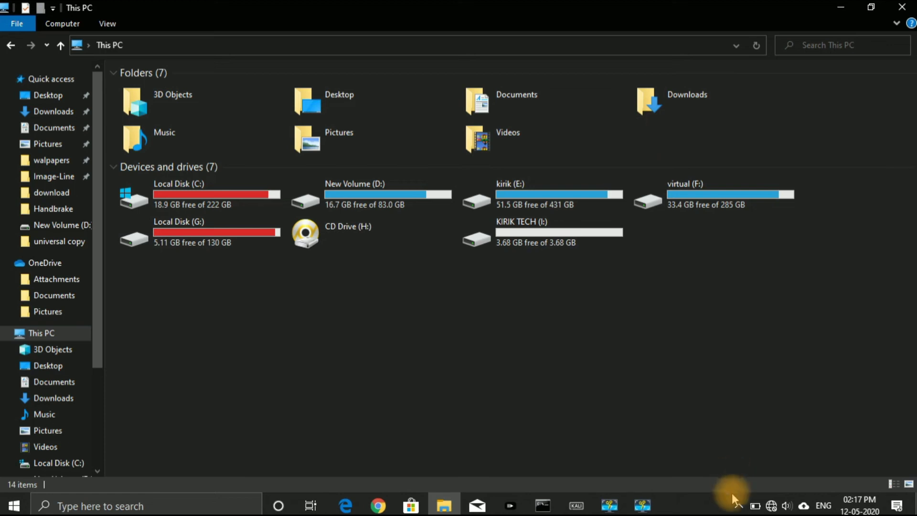
click(738, 506)
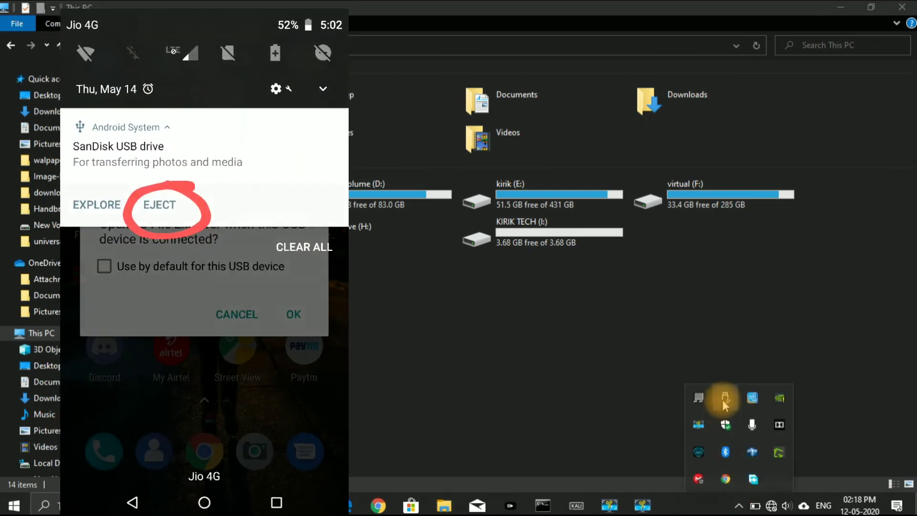
click(725, 398)
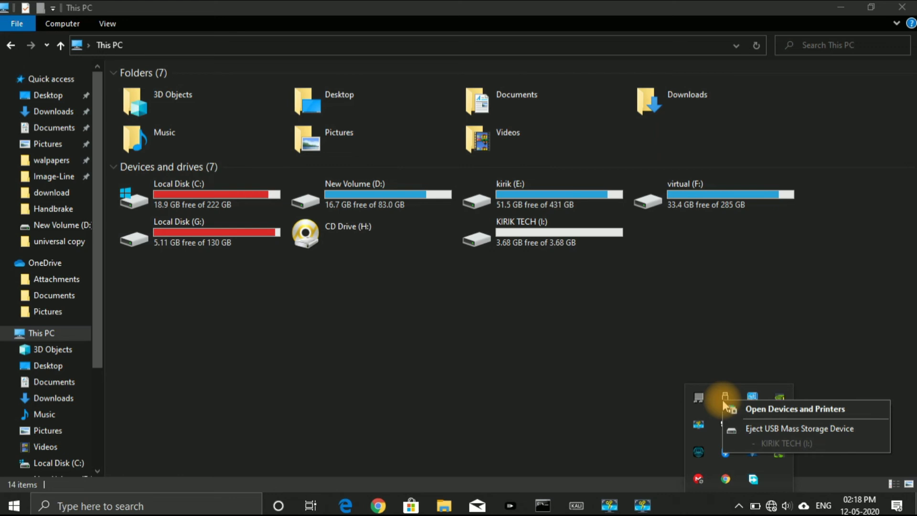
click(755, 428)
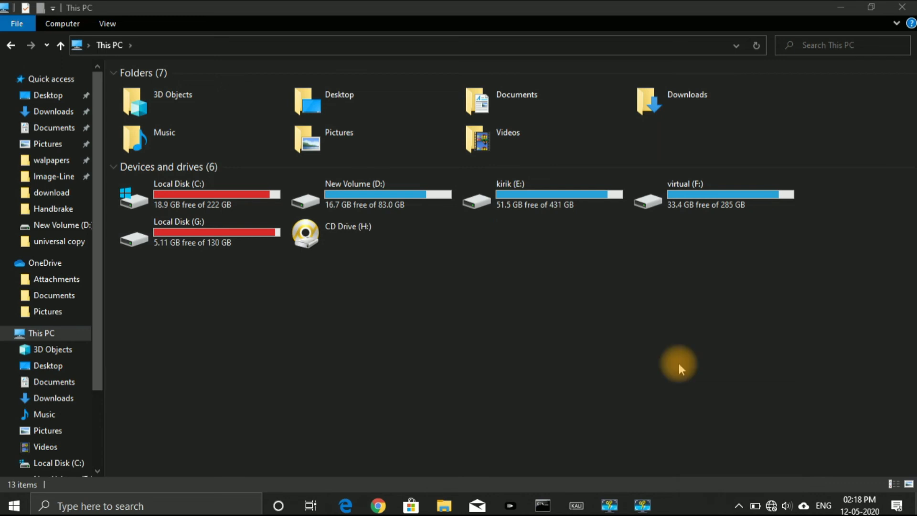